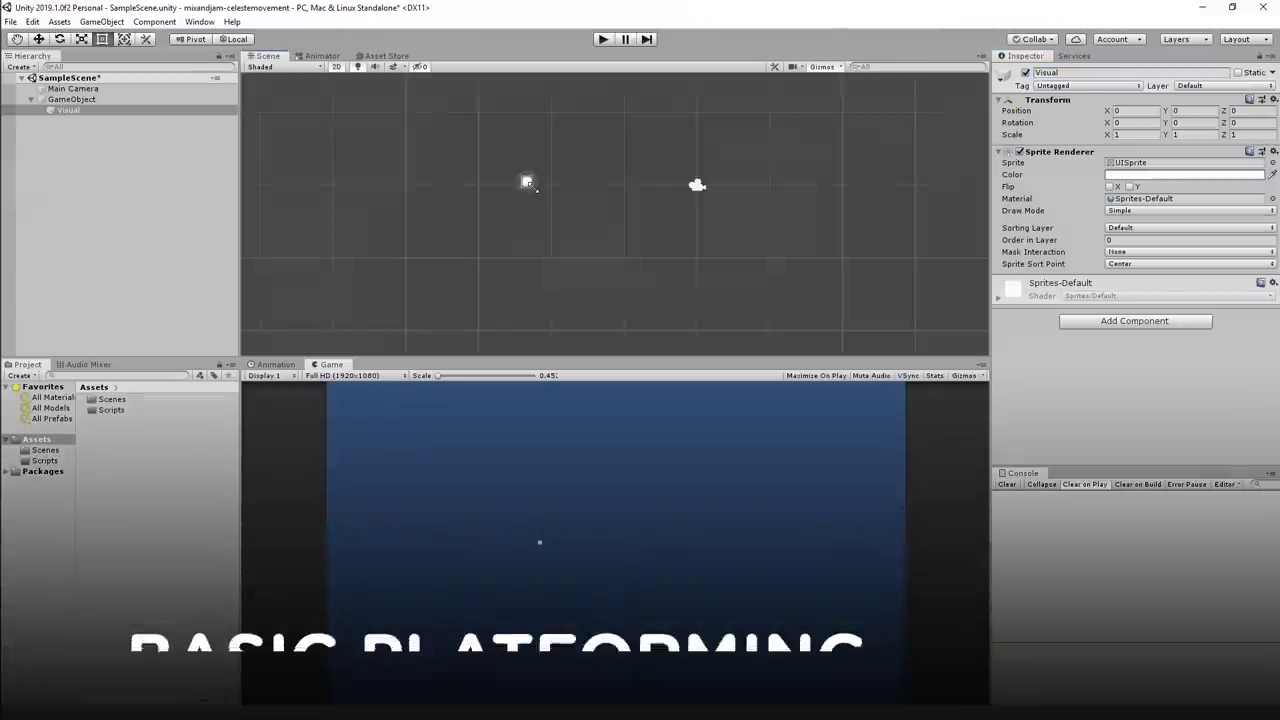
Scale the white Visual square up about 3.7 times and add a Rigidbody 2D to its GameObject.
alt+shift+drag(528, 183, 549, 204)
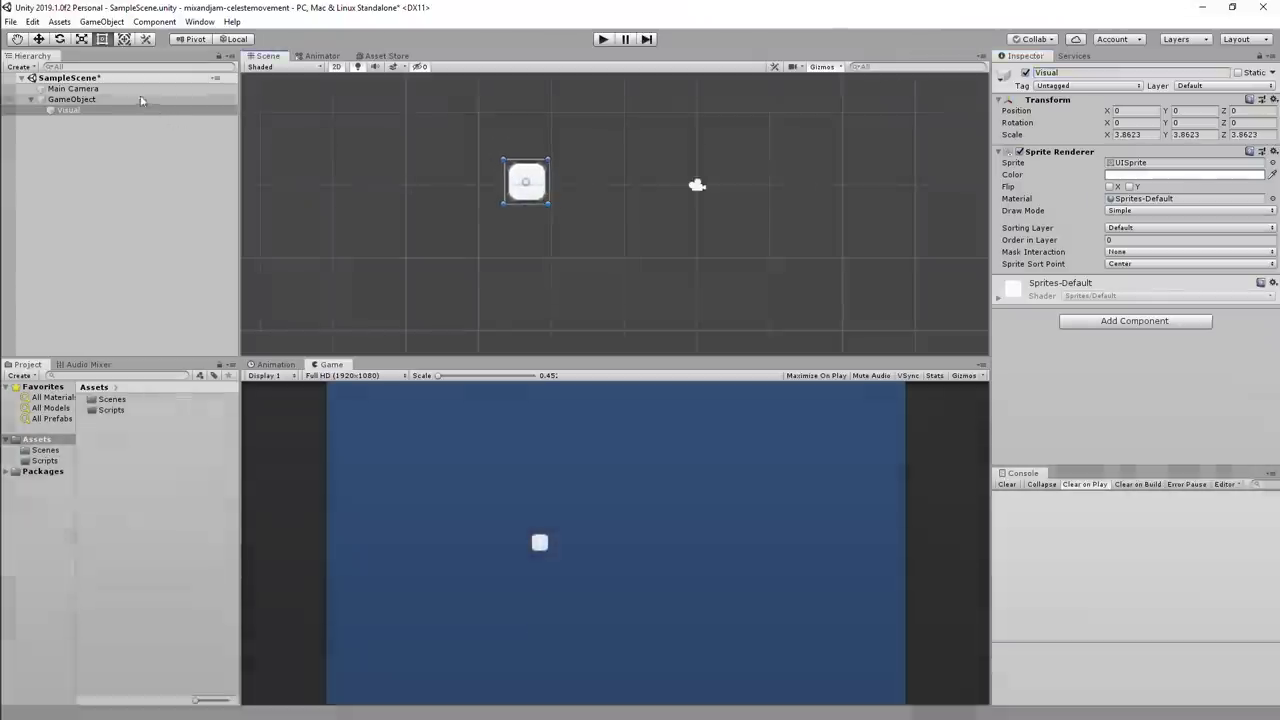
click(71, 99)
click(1143, 154)
text(rigid)
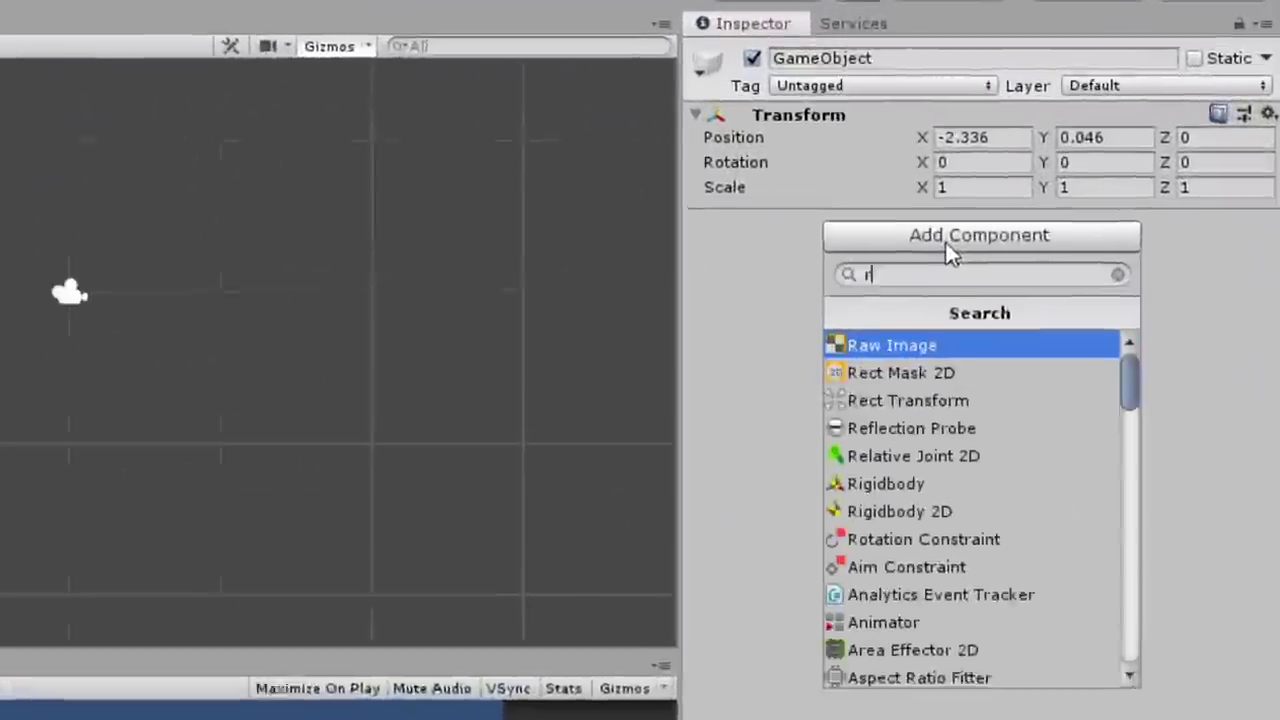
key(Down)
key(Return)
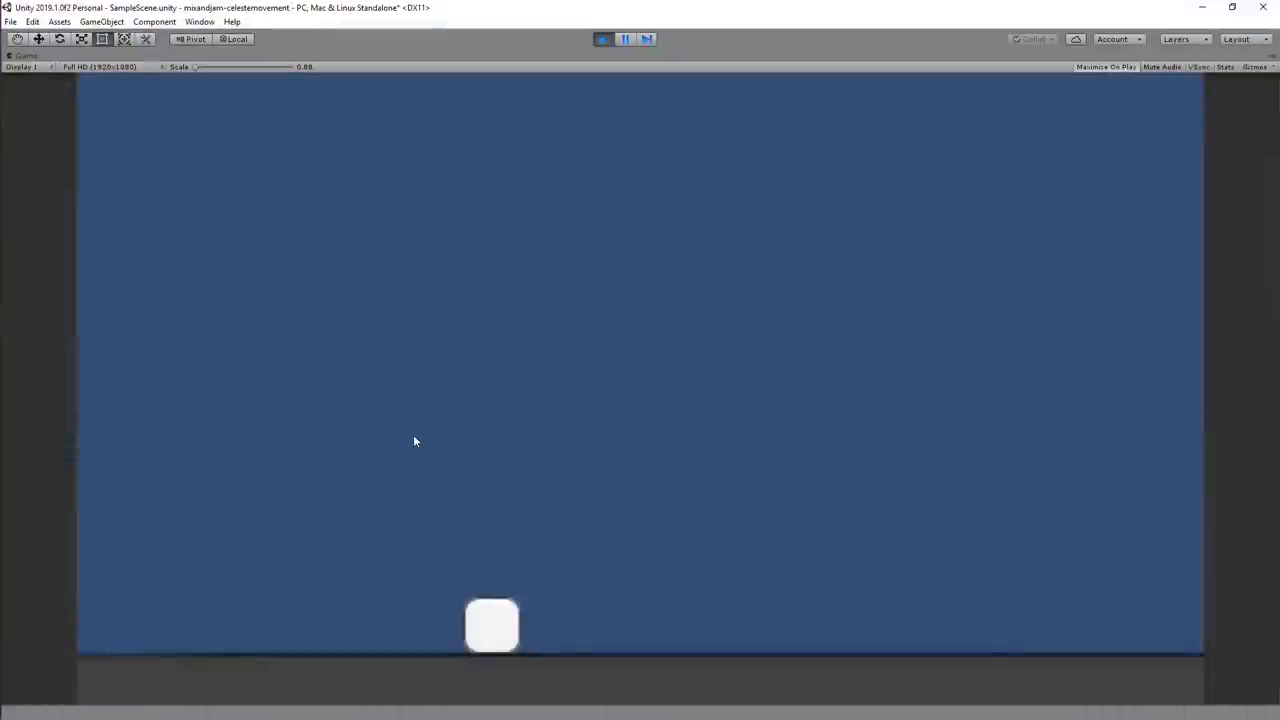
In Play mode, walk the square left and right with the arrow keys and jump it with Space.
key(Right)
key(Left)
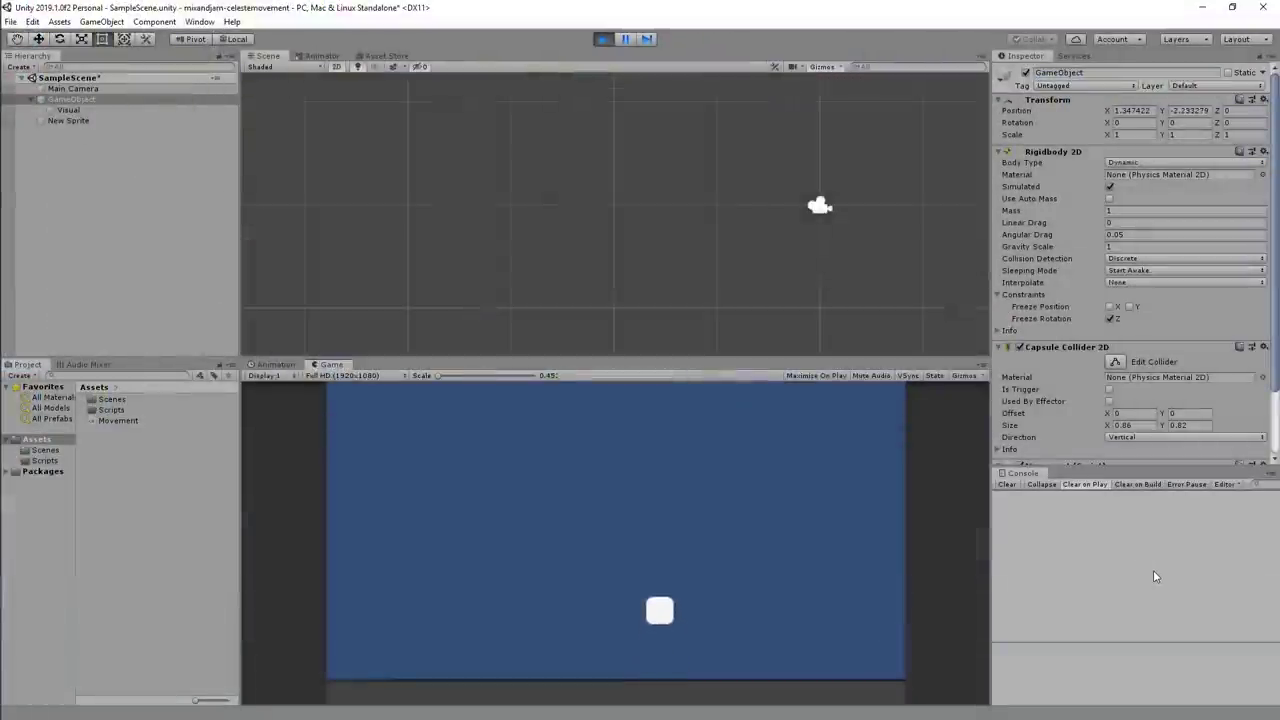
key(Left)
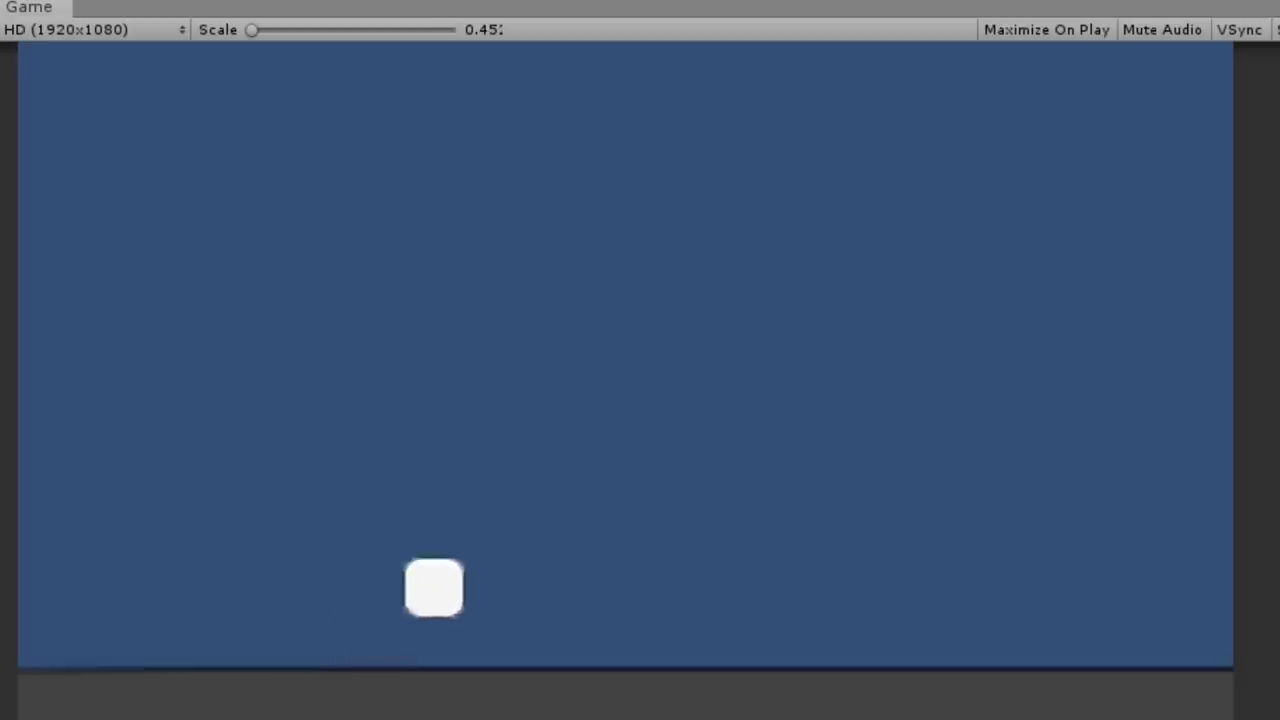
key(Right)
key(space)
key(Left)
key(space)
key(Right)
key(Left)
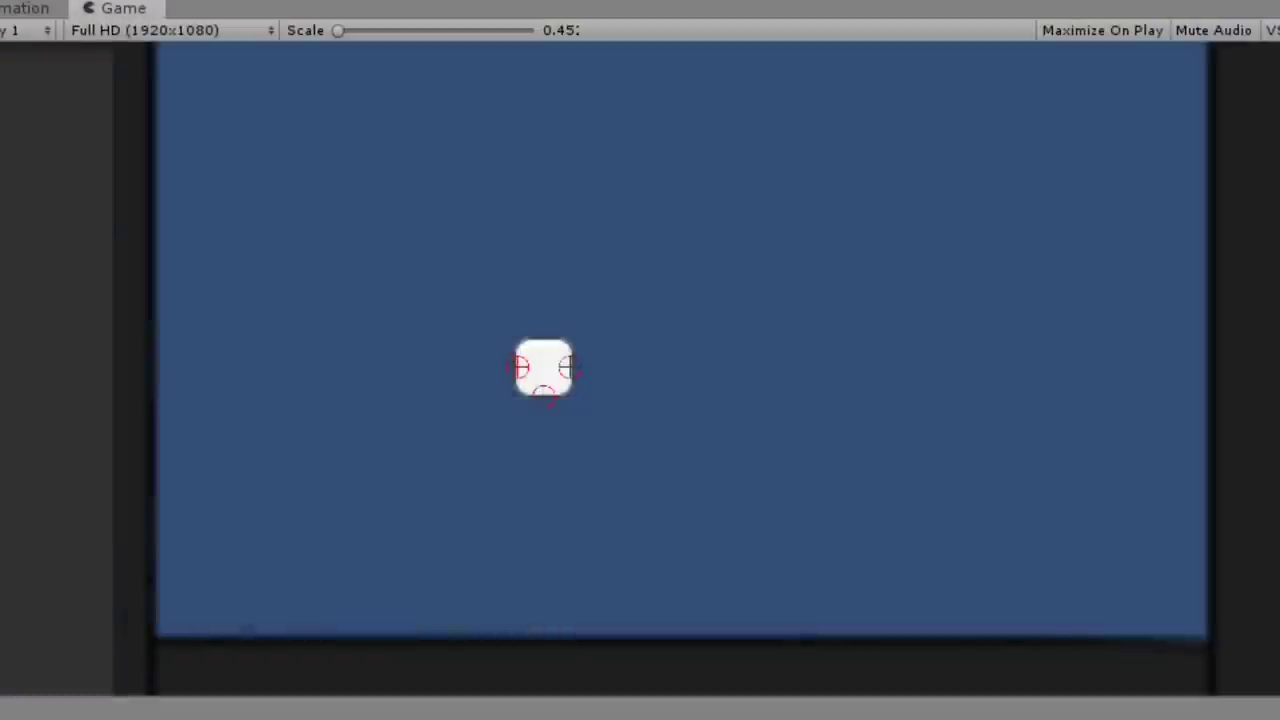
Slide the square down the left wall, then dash and wall-jump off it using the X and C keys.
key(Left)
key(x)
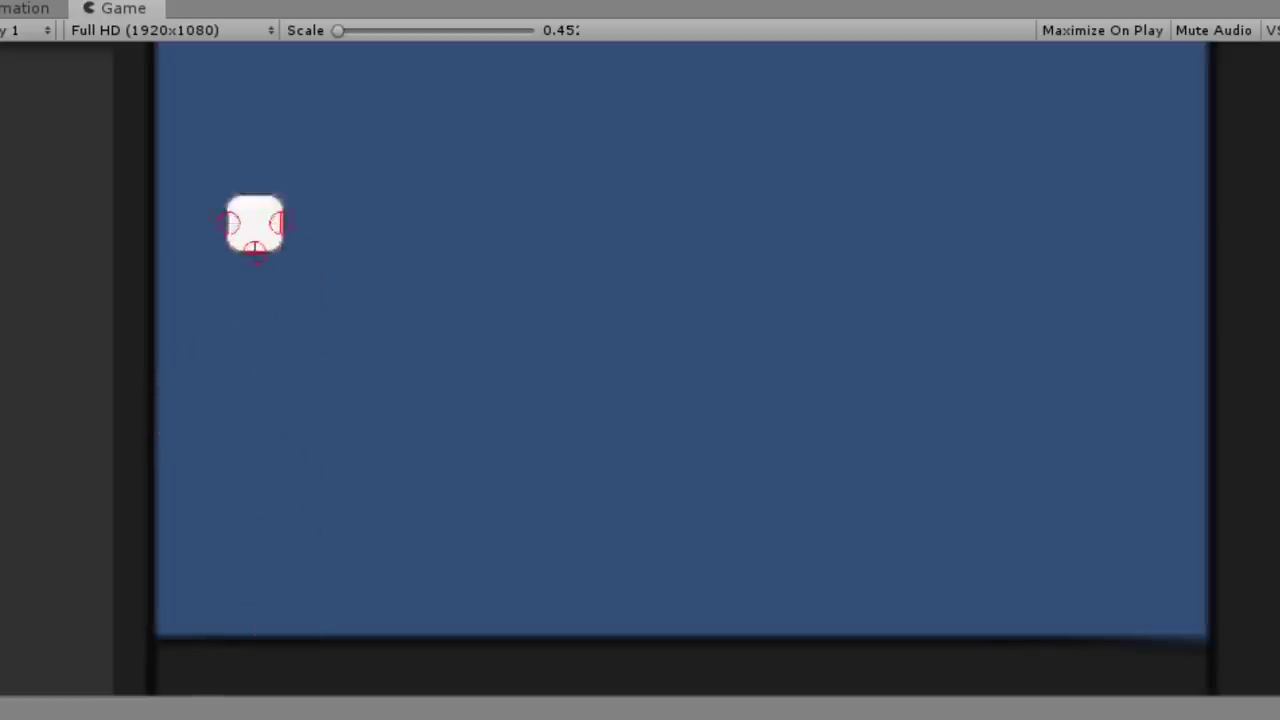
key(c)
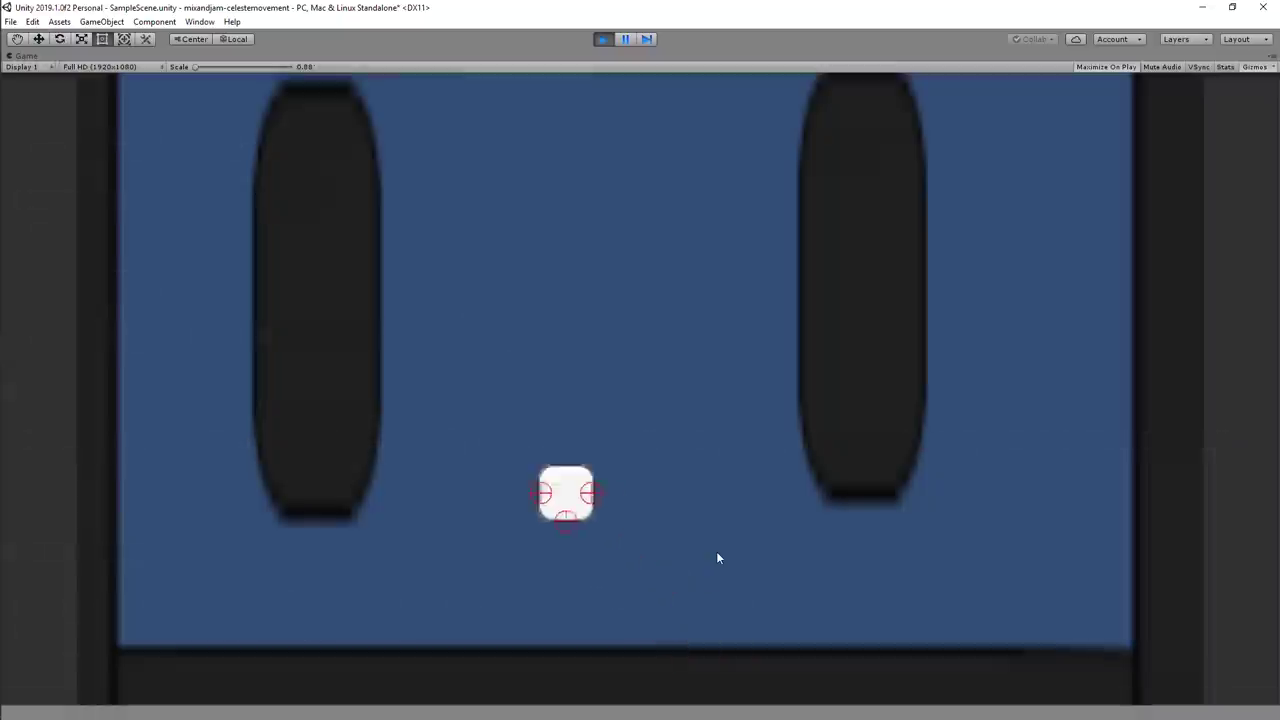
Jump the square up-left onto the left wall, then over to touch the right pillar.
key(Left)
key(c)
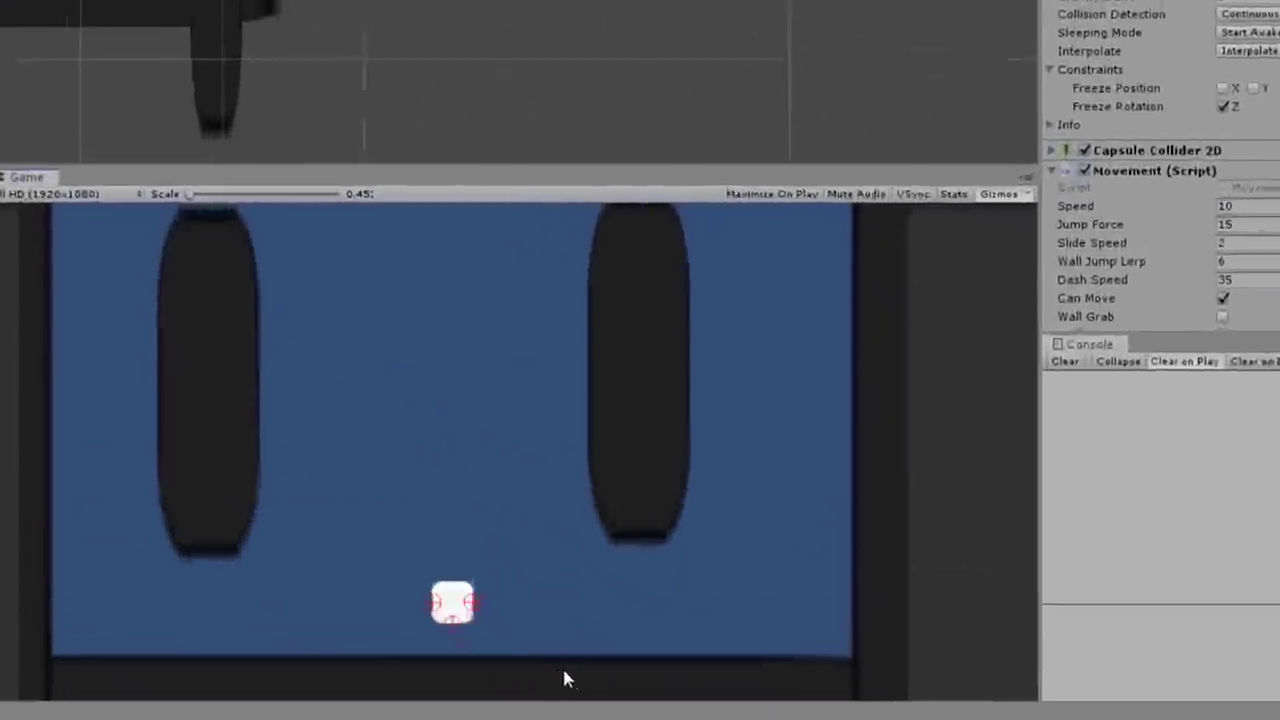
key(space)
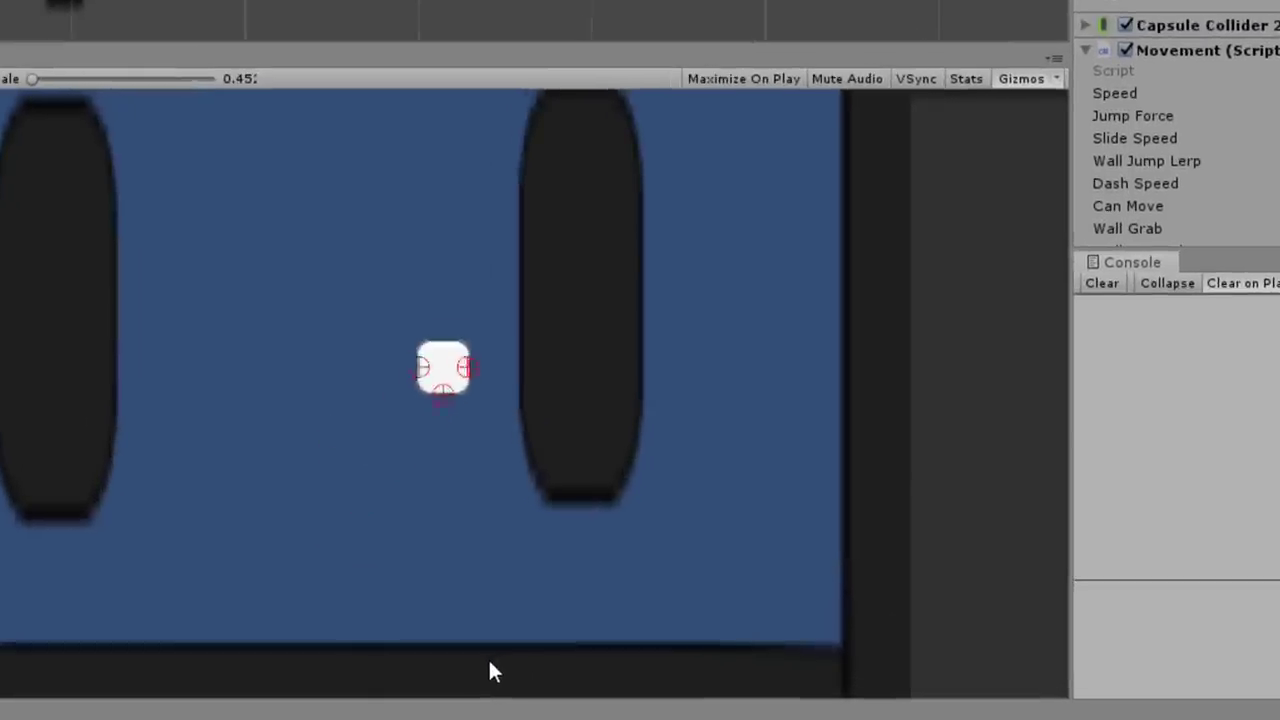
Dash up-left, up-right and up-left while gravity scale and linear drag change in the Inspector.
key(ctrl)
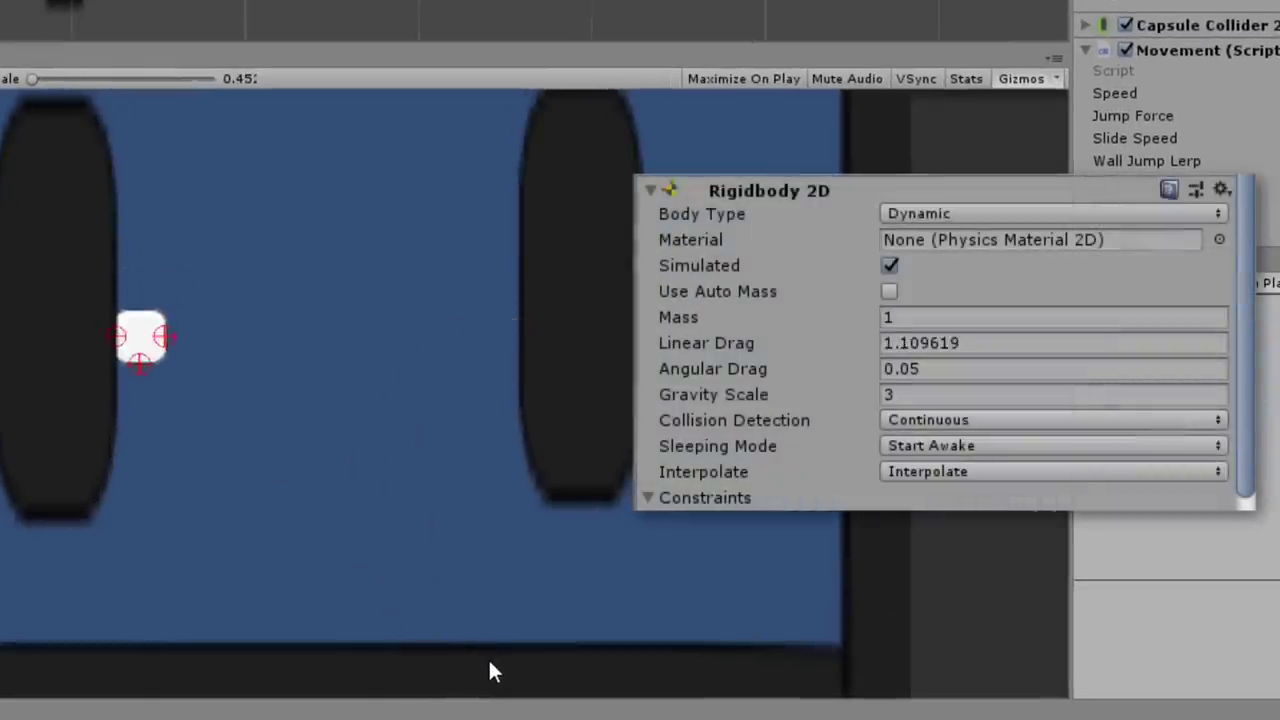
key(ctrl)
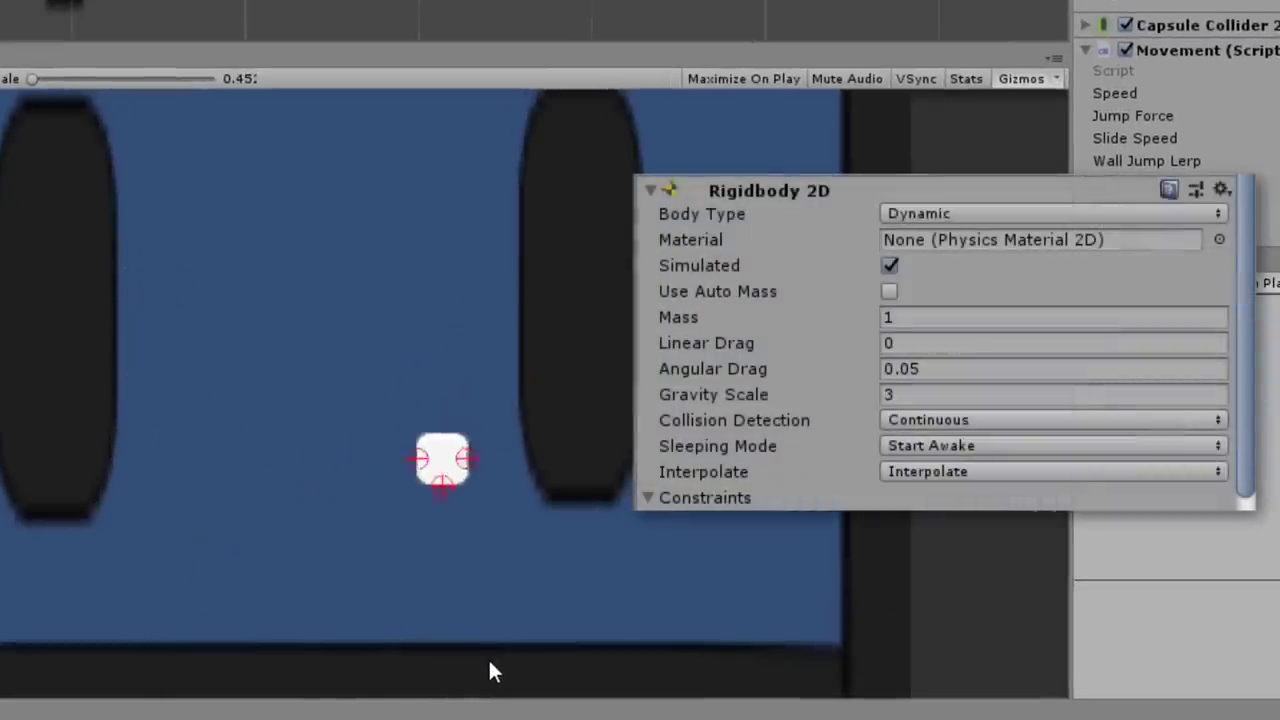
key(ctrl)
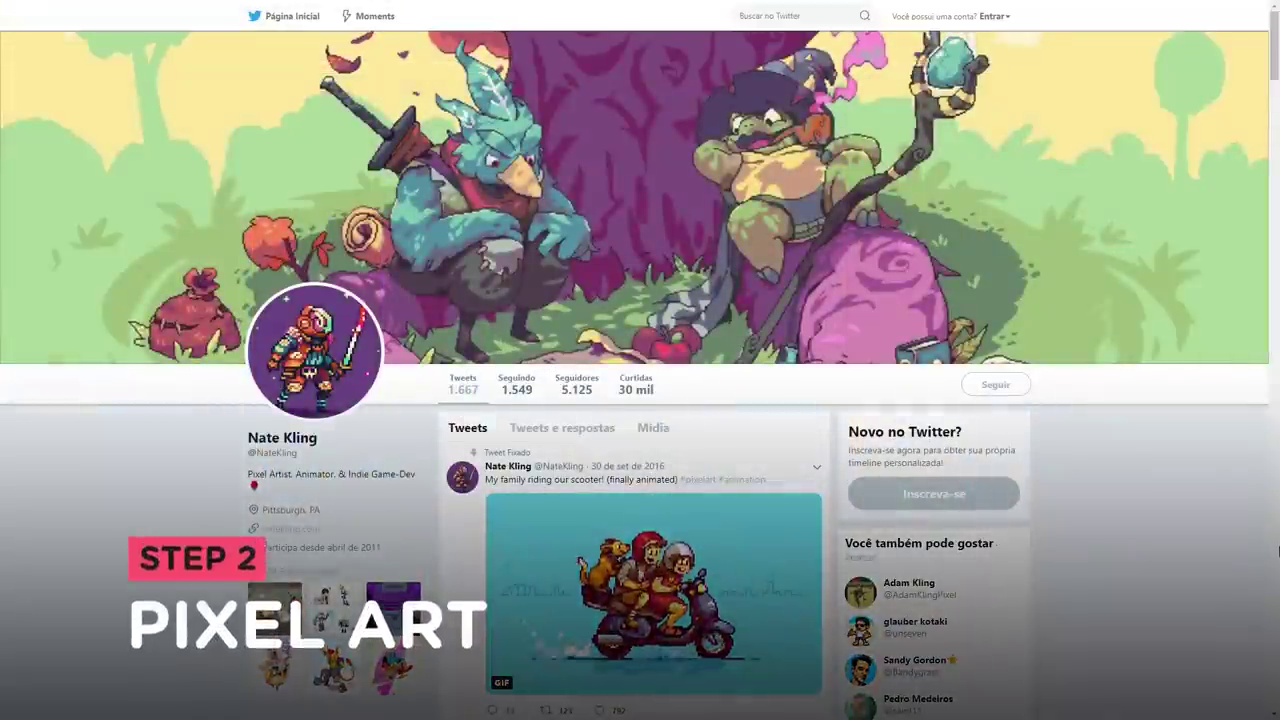
scroll(1278, 550, down, 1)
scroll(1278, 550, up, 1)
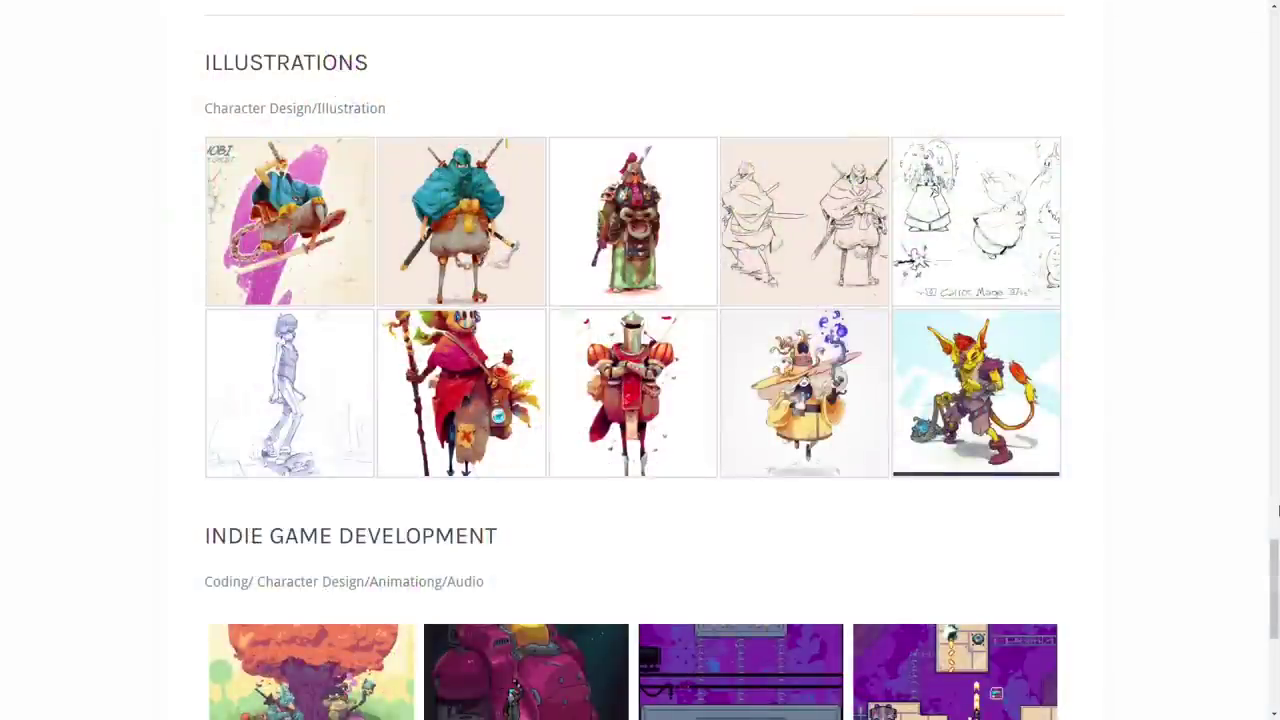
Scroll down through the pixel artist's Twitter profile.
scroll(1278, 511, down, 2)
scroll(1278, 511, down, 3)
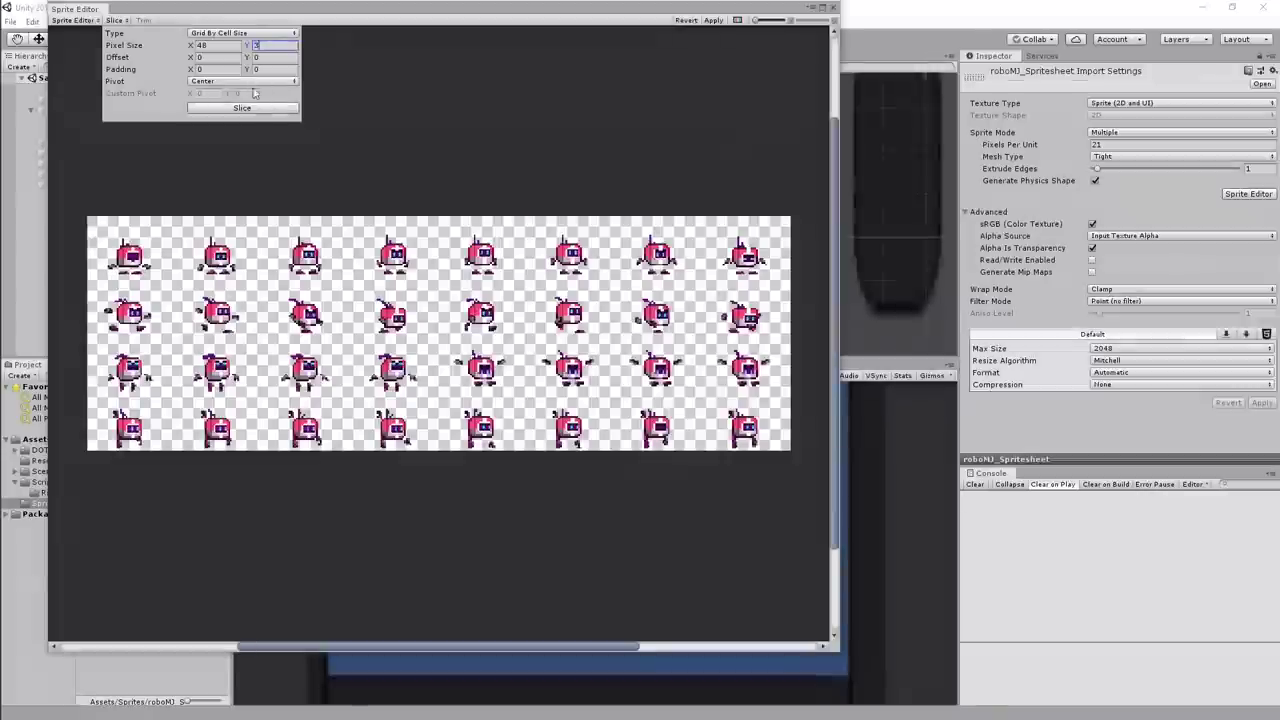
Slice the roboMJ spritesheet into 48×32 frames and close the Sprite Editor.
click(155, 232)
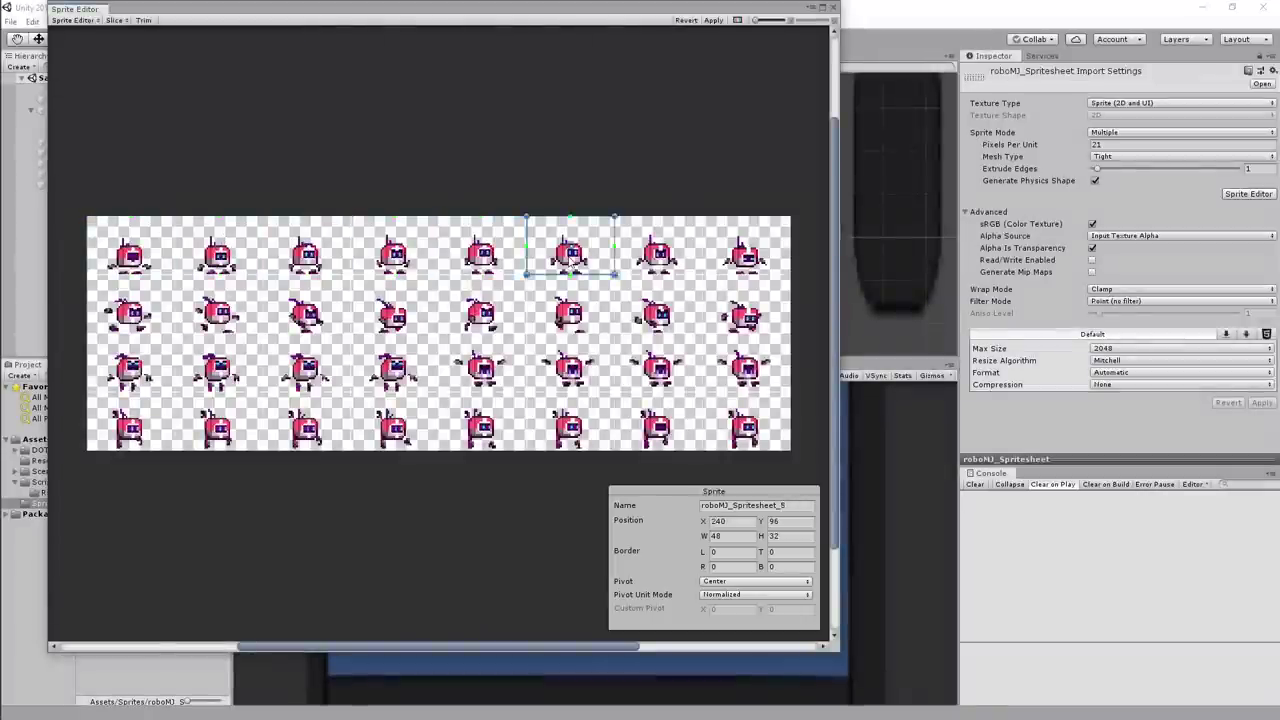
click(833, 9)
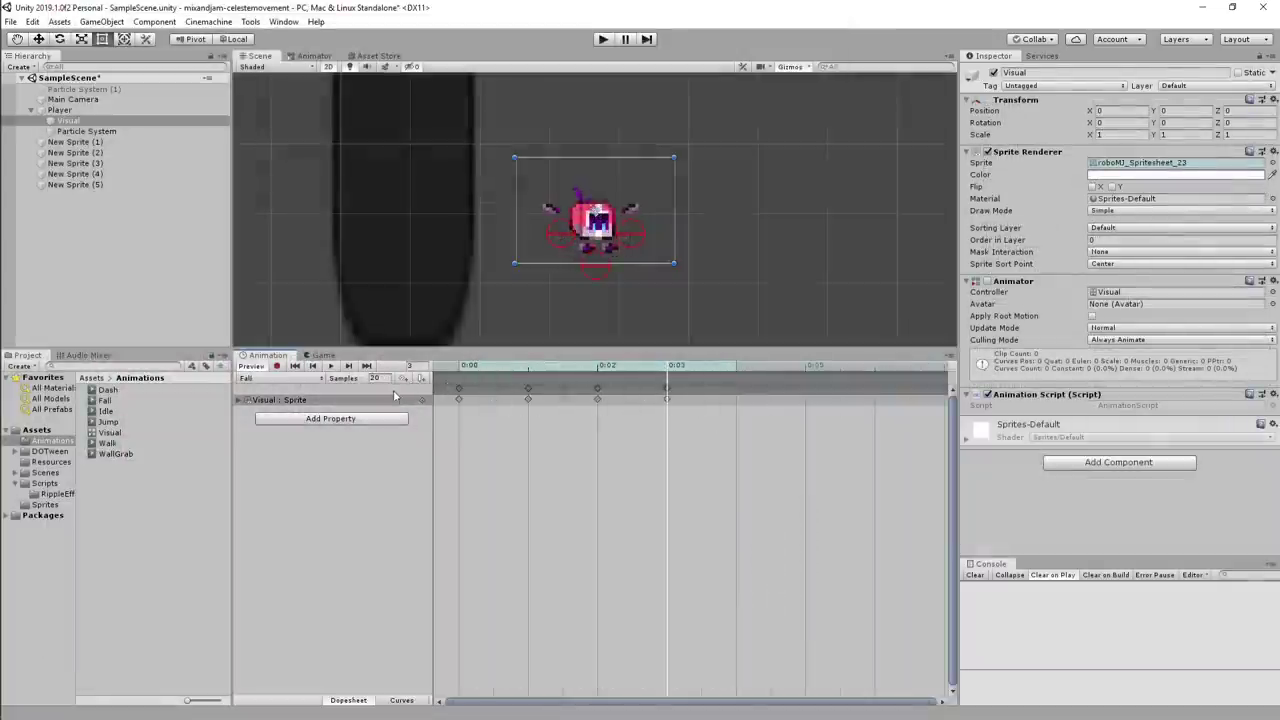
Switch to another clip in the Animation window, then move the robot to grab a wall, land and jump.
click(312, 379)
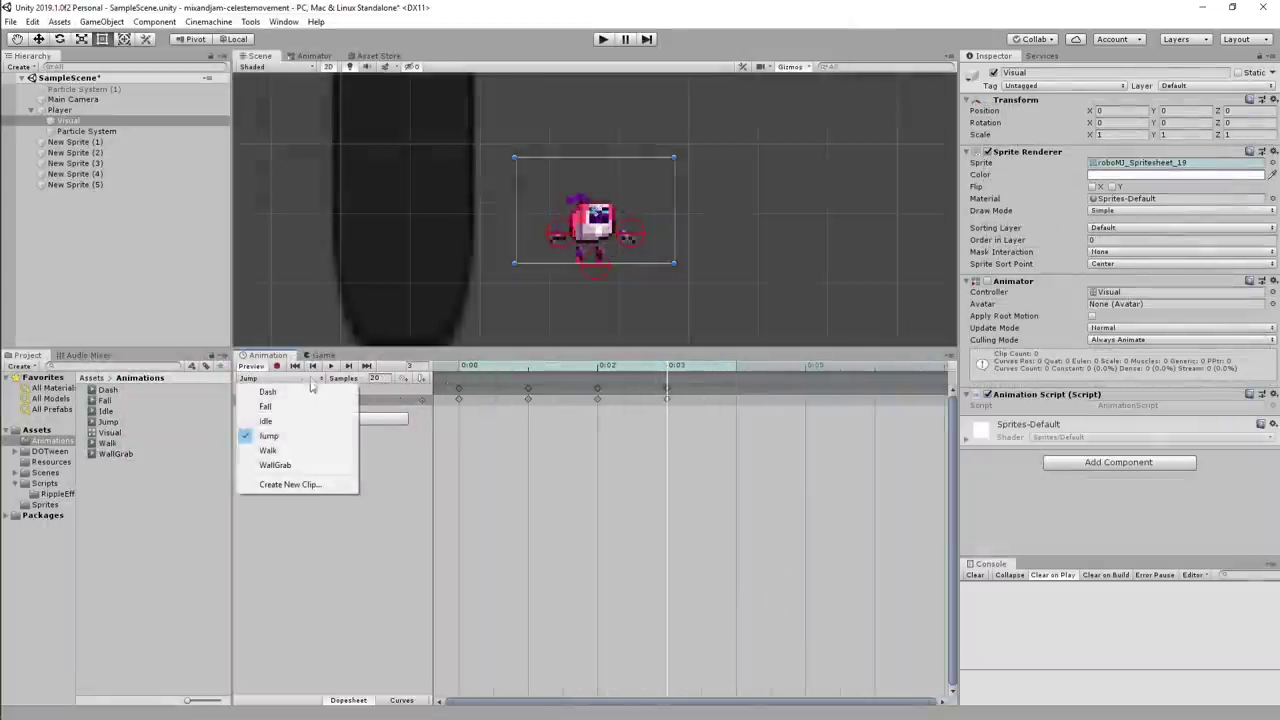
click(298, 453)
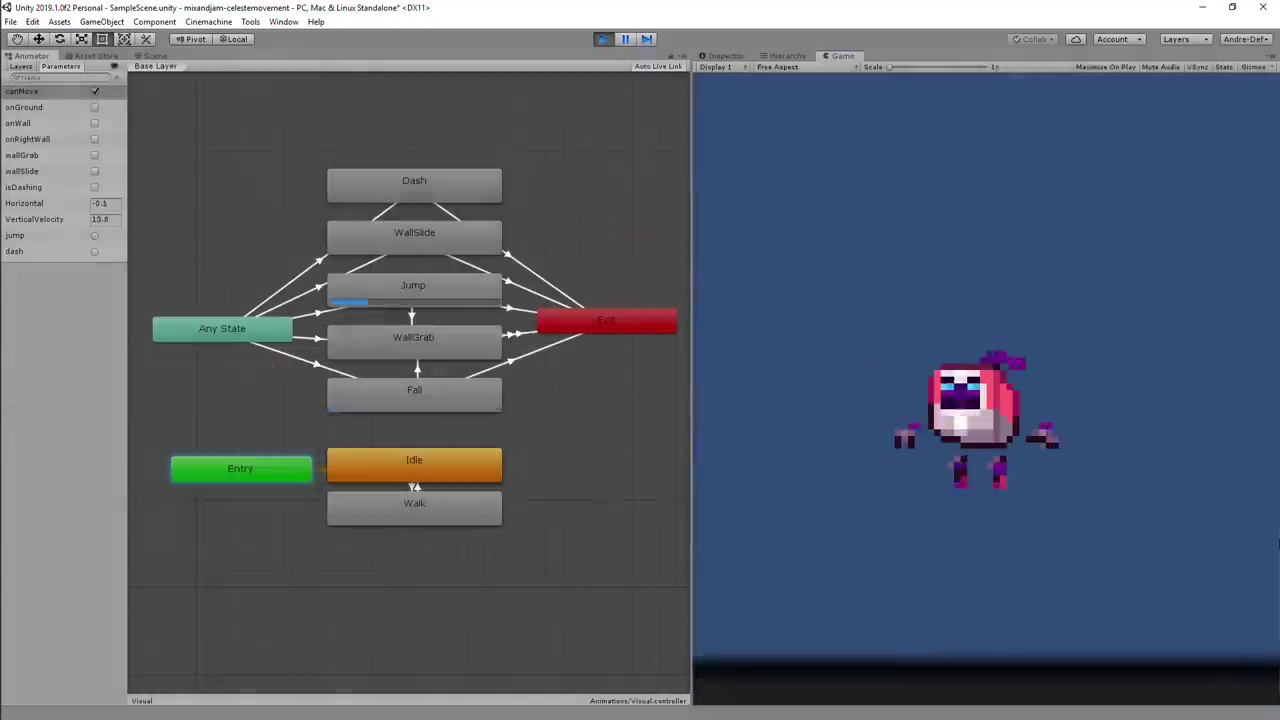
key(Right)
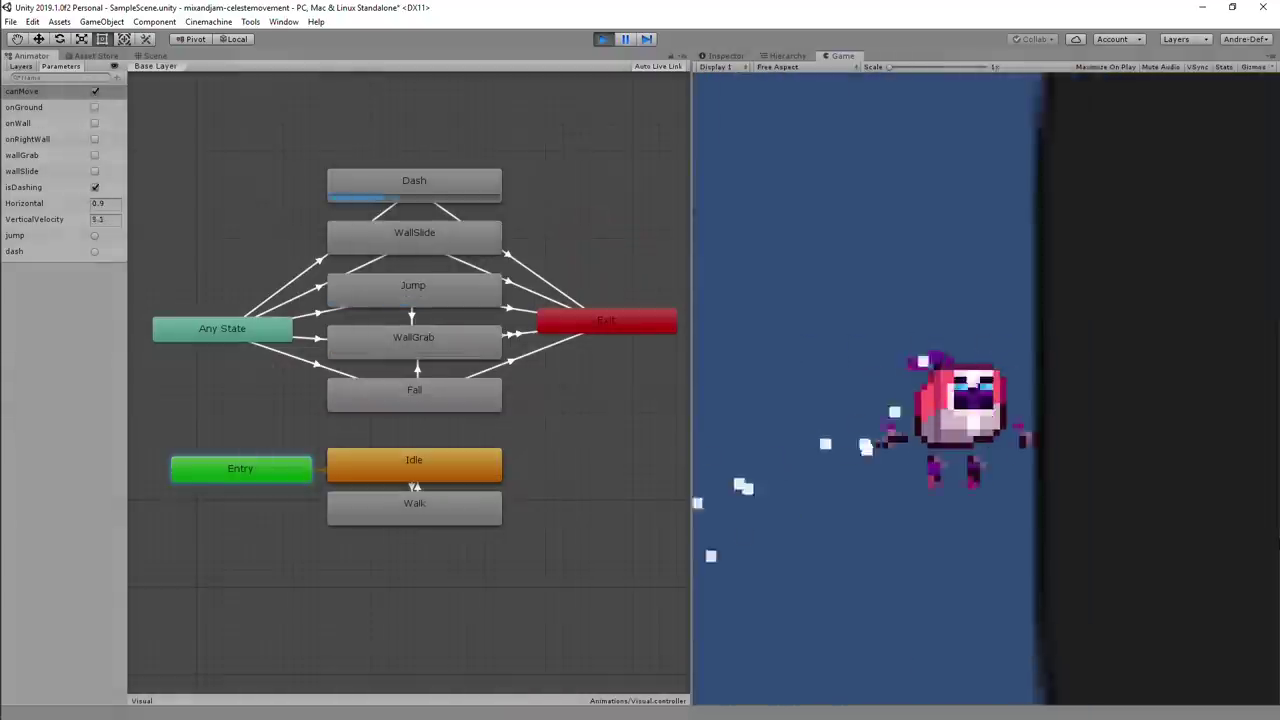
key(Left)
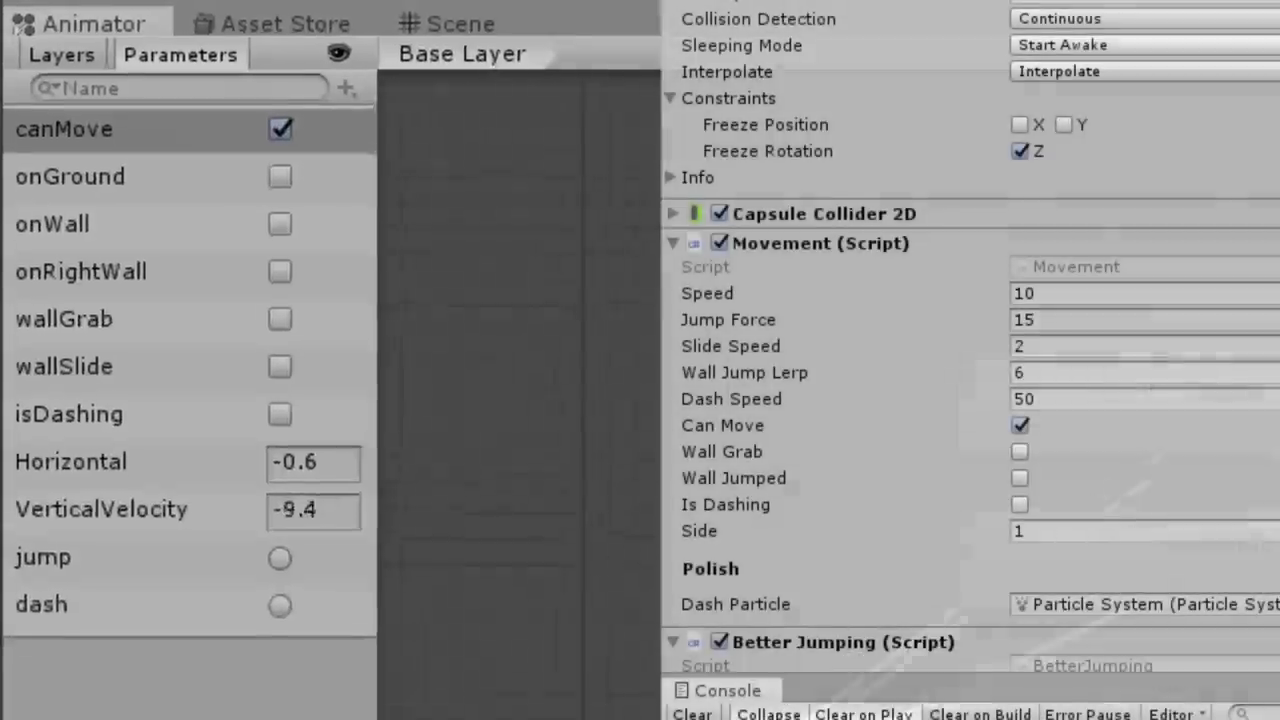
key(Right)
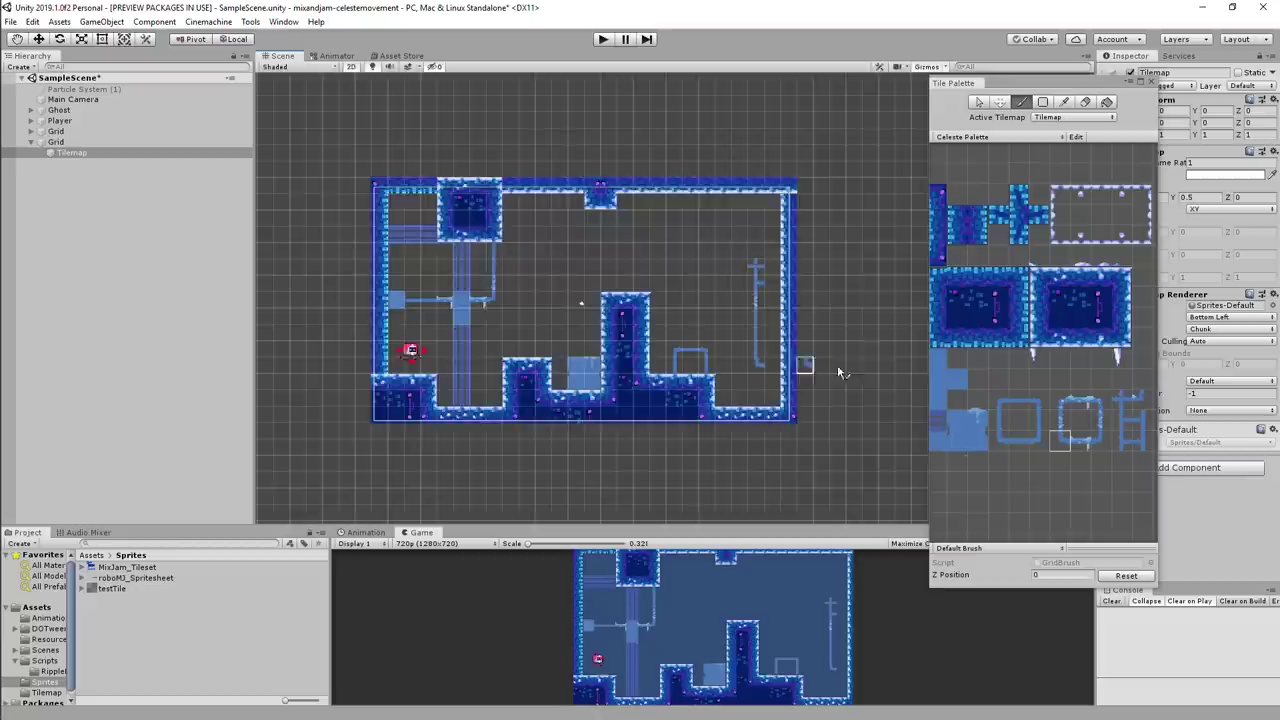
Zoom the Scene view on the tilemap level painted with Celeste Palette tiles.
scroll(805, 360, up, 5)
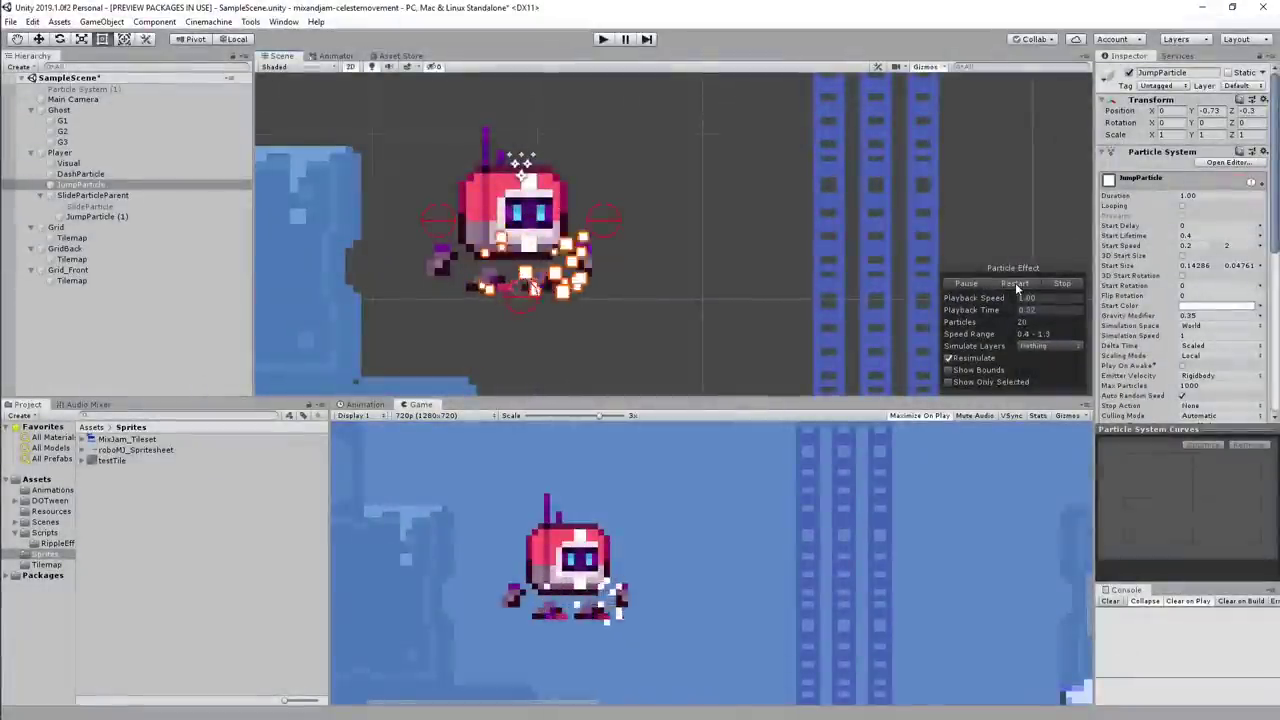
Select SlideParticle under the Player, activate it in the Inspector and restart its preview.
click(92, 206)
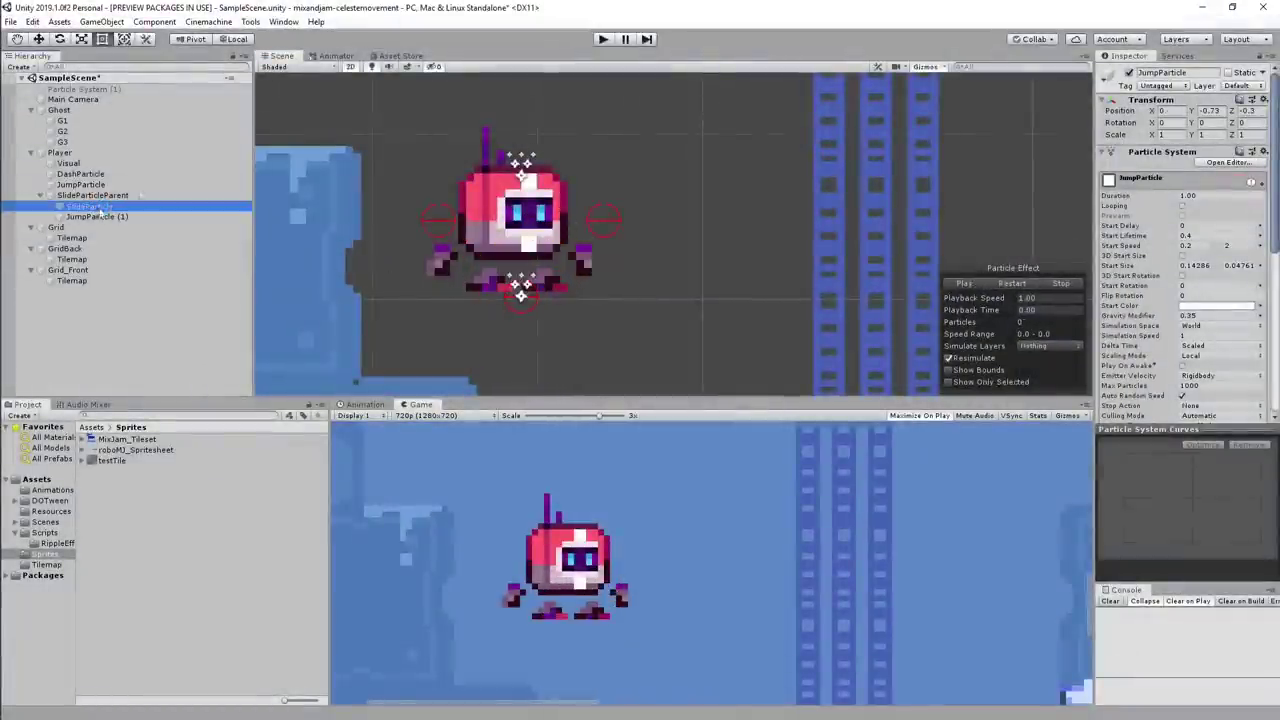
click(1129, 73)
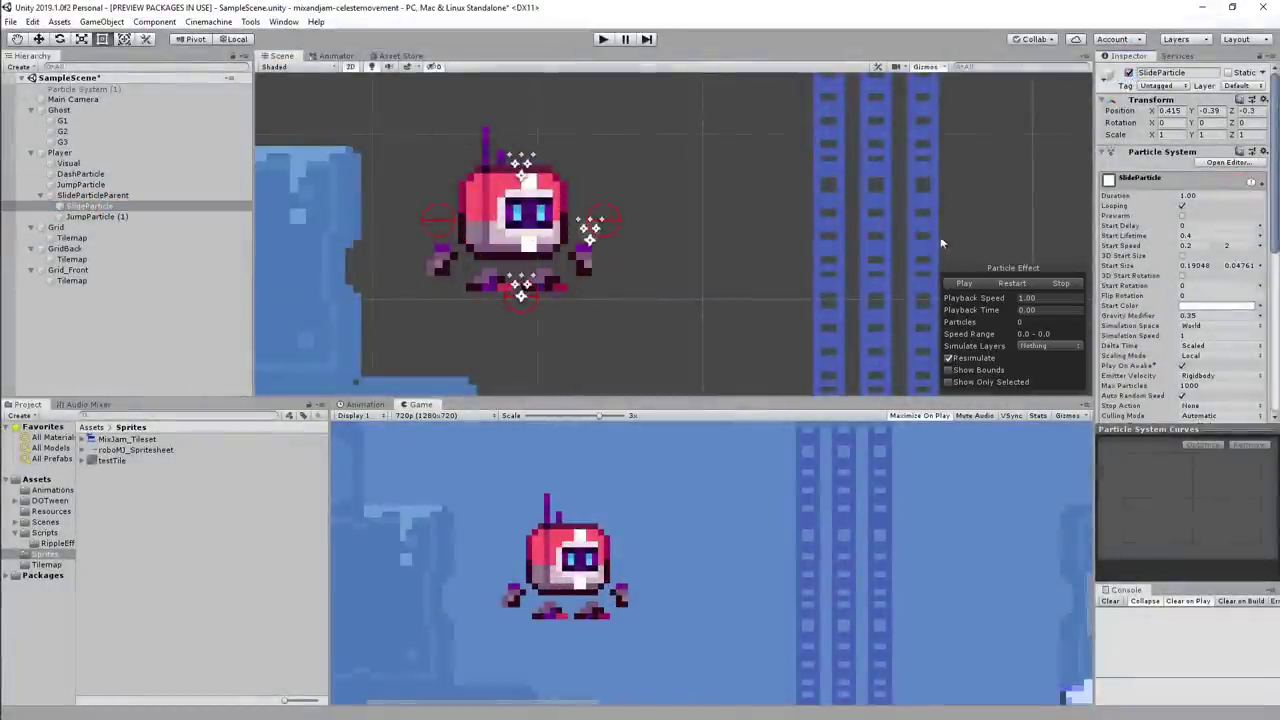
click(1012, 284)
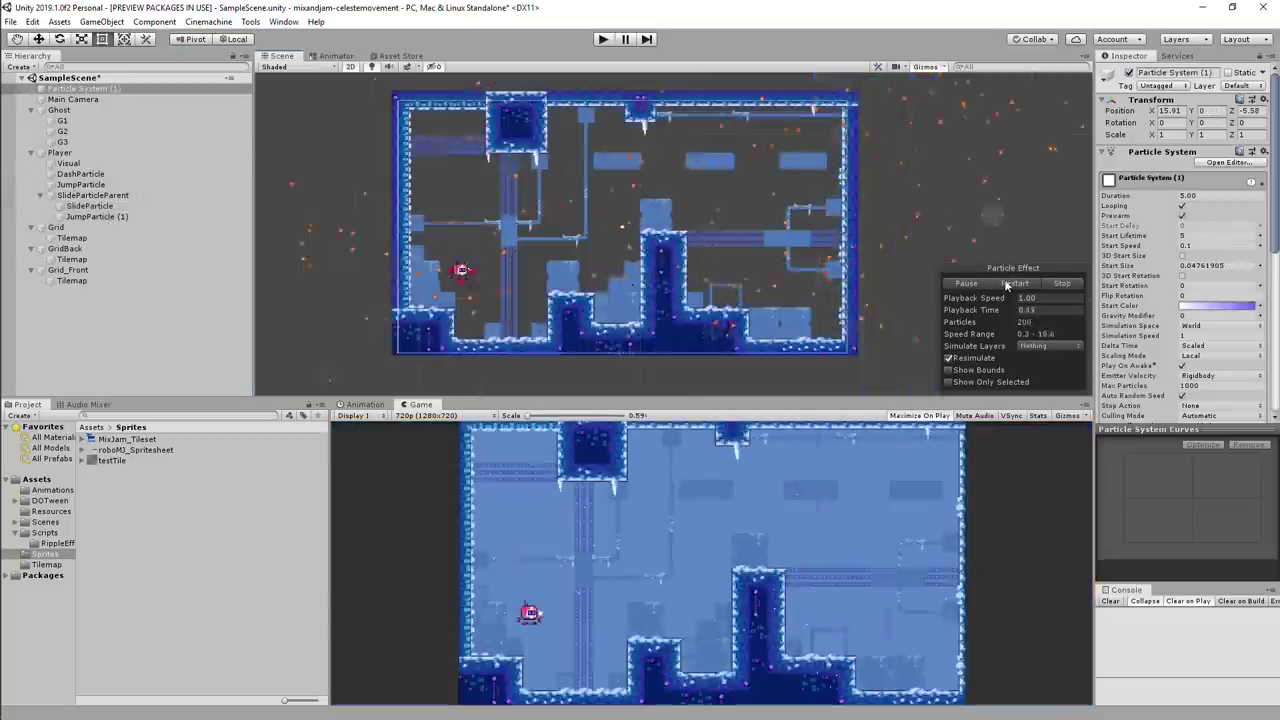
scroll(947, 222, up, 5)
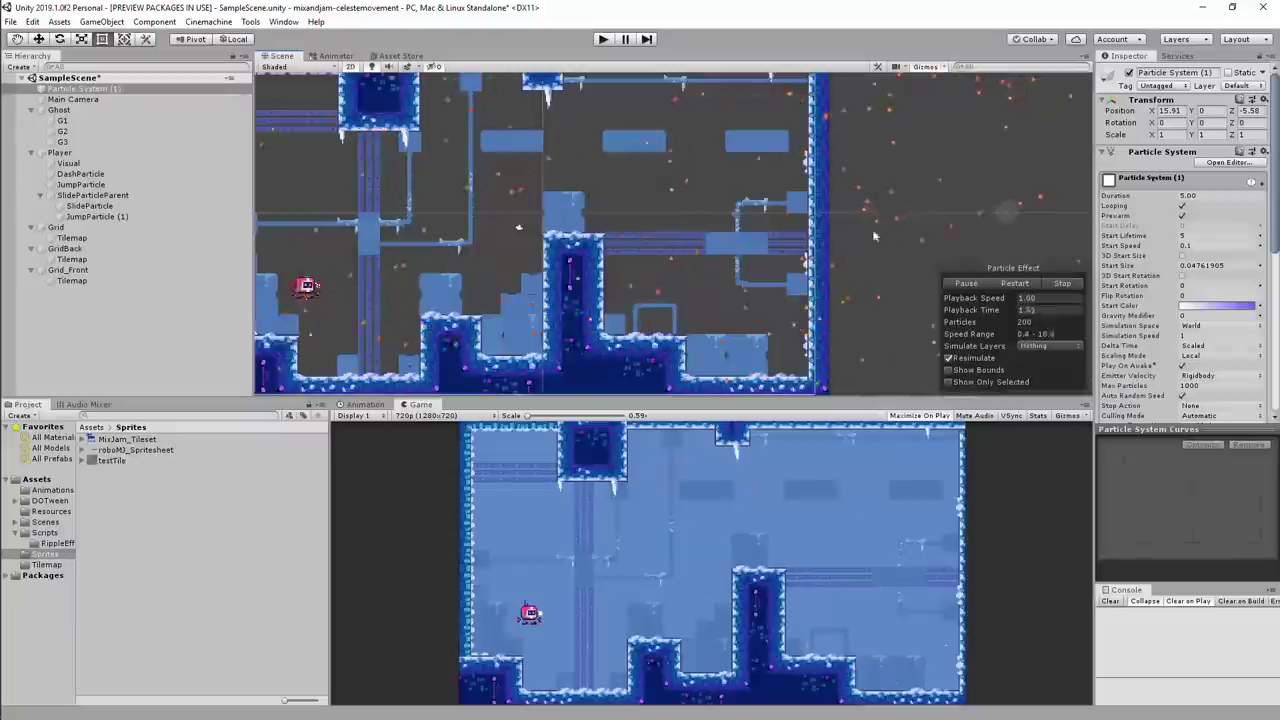
Run the snowy level with Ctrl+P, then scroll through the RippleEffect GitHub page.
key(ctrl+p)
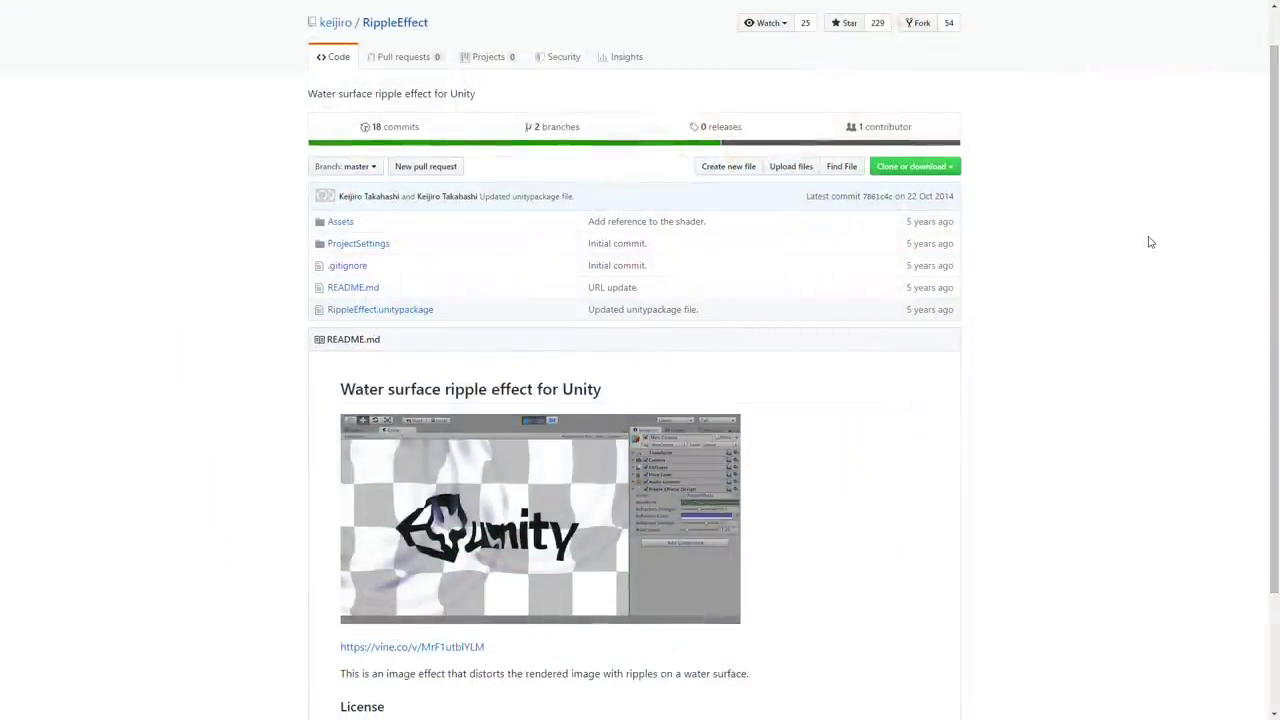
scroll(1150, 242, down, 3)
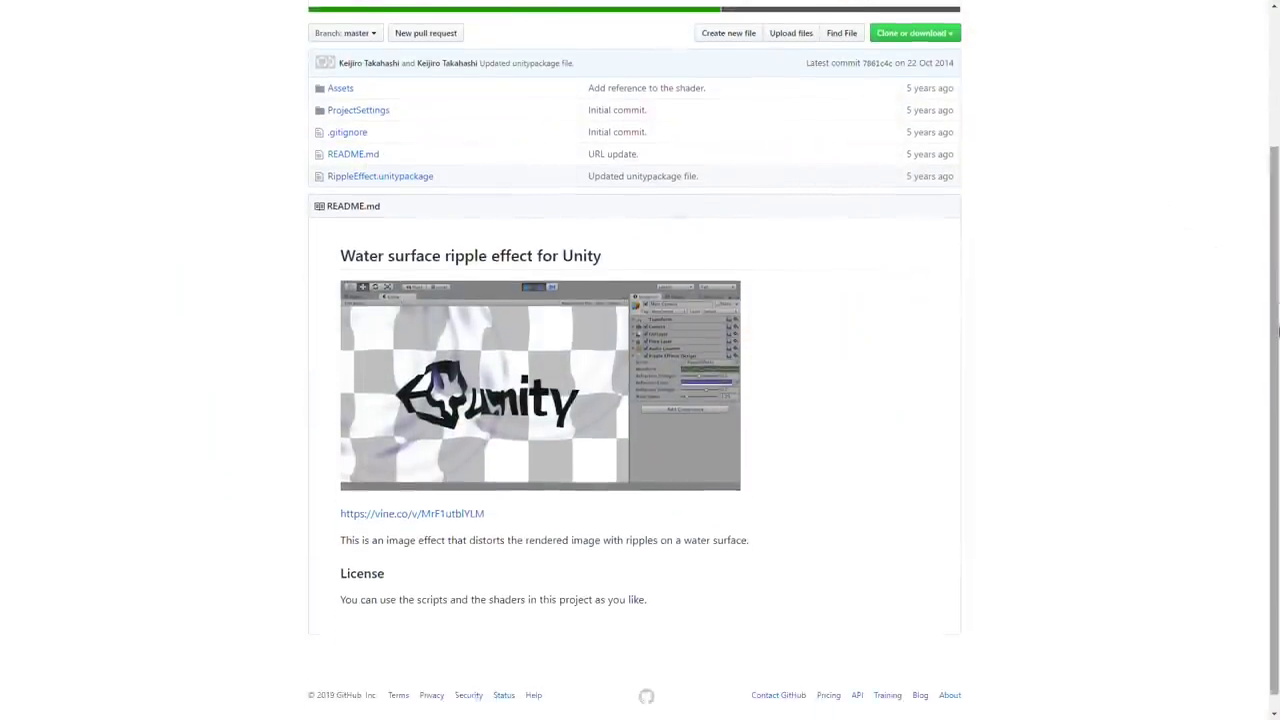
scroll(640, 360, up, 1)
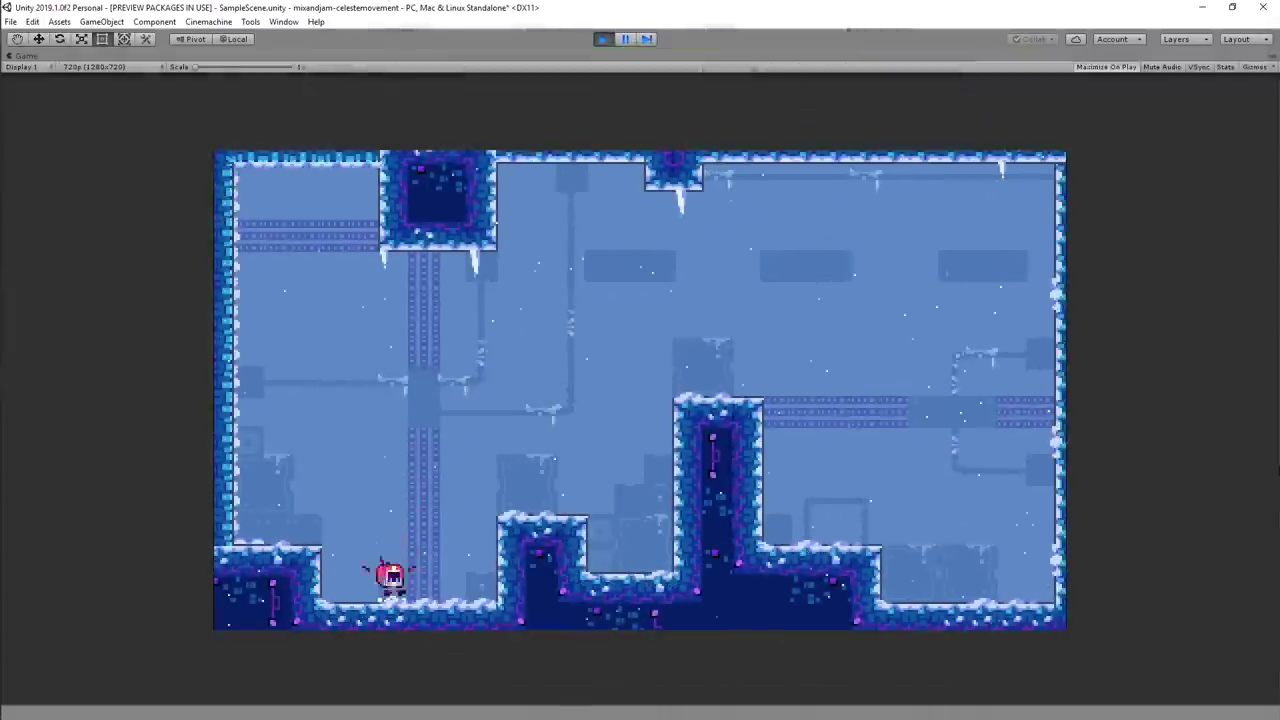